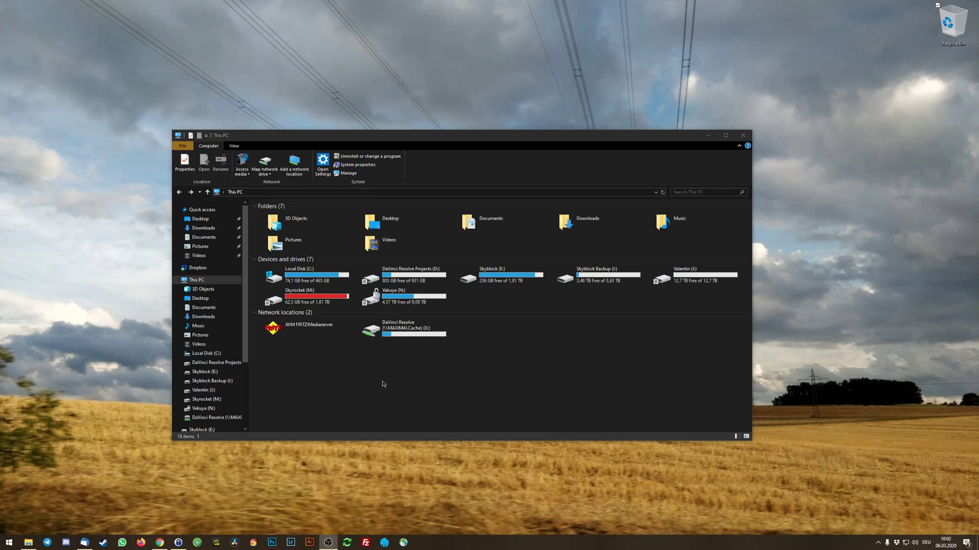
Launch gpedit.msc and go to Administrative Templates > Windows Components > BitLocker Drive Encryption.
{"action": "key", "text": "super"}
{"action": "type", "text": "gpedit.msc"}
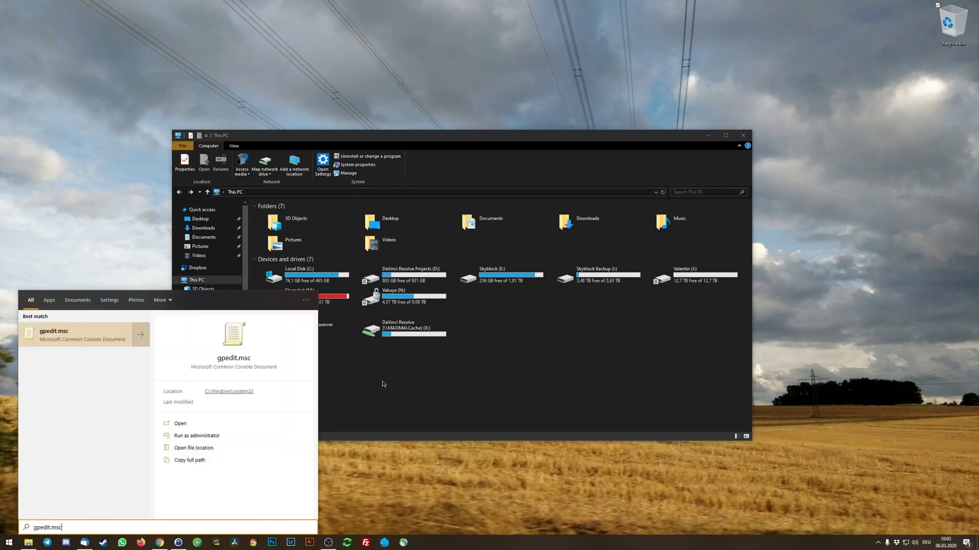
{"action": "key", "text": "Return"}
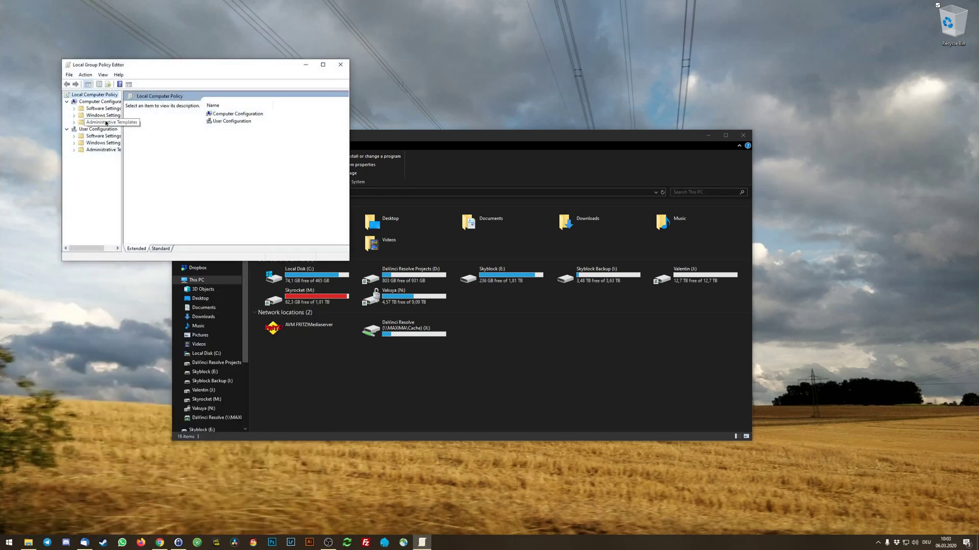
{"action": "double_click", "coordinate": [103, 123]}
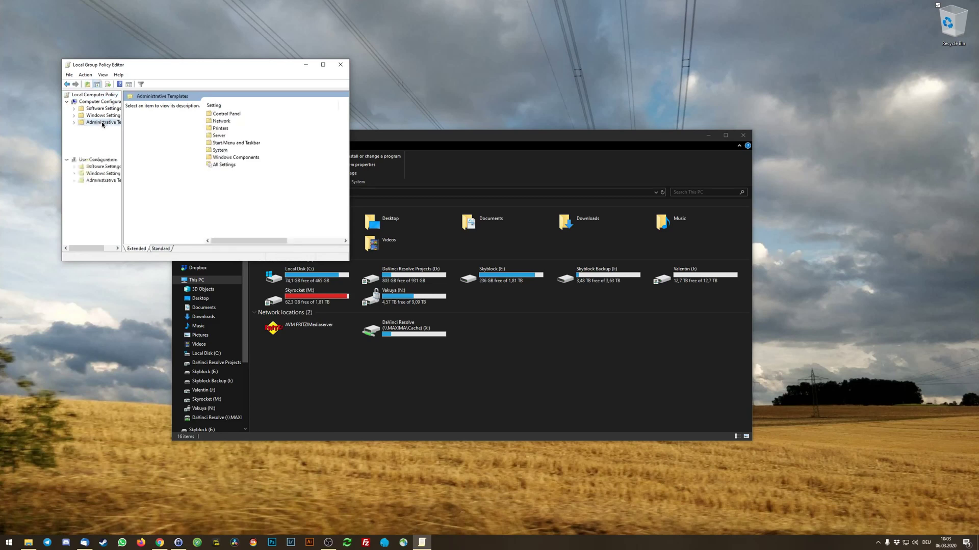
{"action": "double_click", "coordinate": [108, 172]}
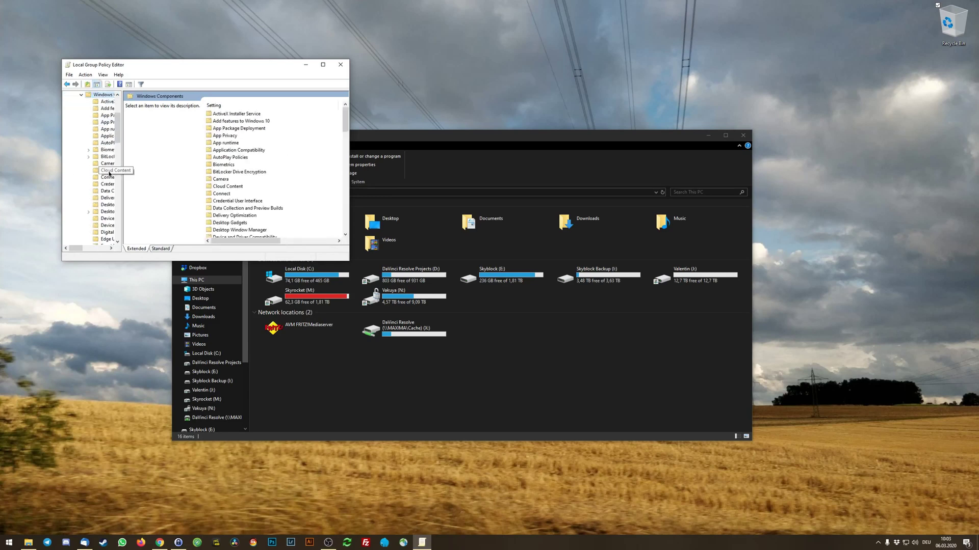
{"action": "left_click", "coordinate": [107, 157]}
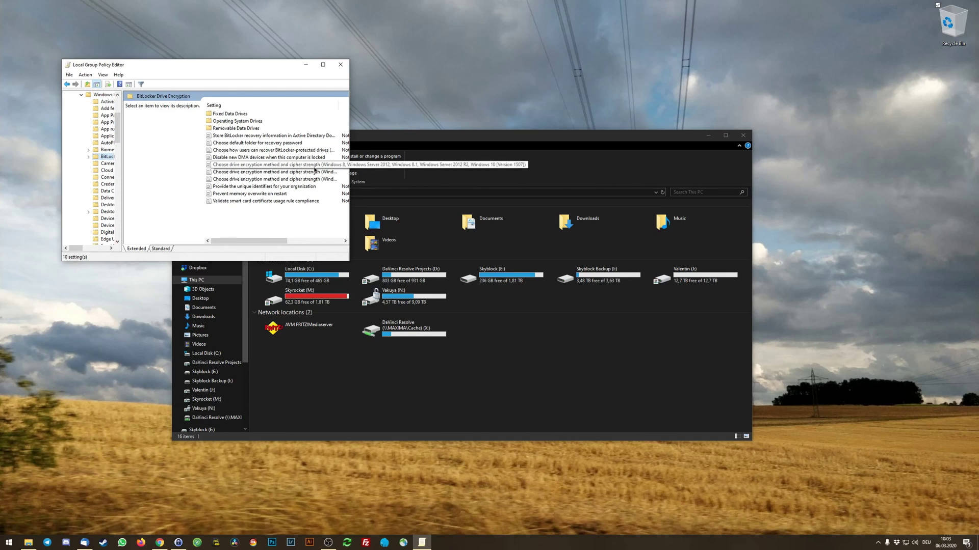
Enable the three cipher-strength policies with AES 256-bit and XTS-AES 256-bit for OS drives, then close the editor.
{"action": "double_click", "coordinate": [317, 169]}
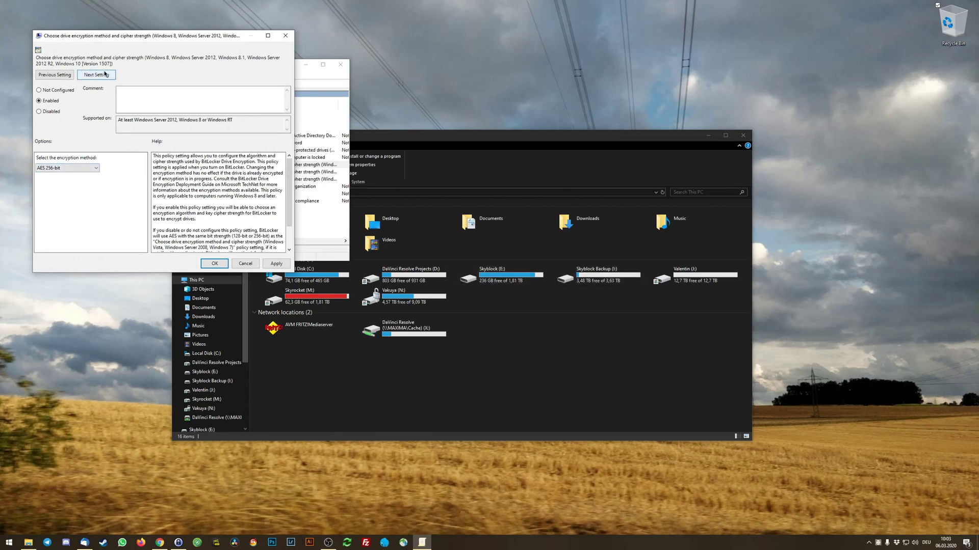
{"action": "left_click", "coordinate": [277, 264]}
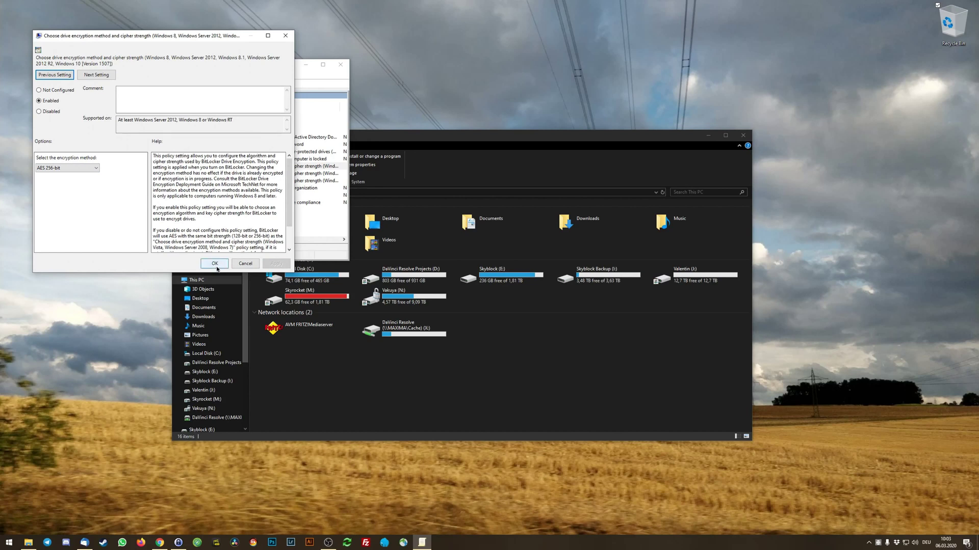
{"action": "left_click", "coordinate": [215, 263]}
{"action": "double_click", "coordinate": [262, 182]}
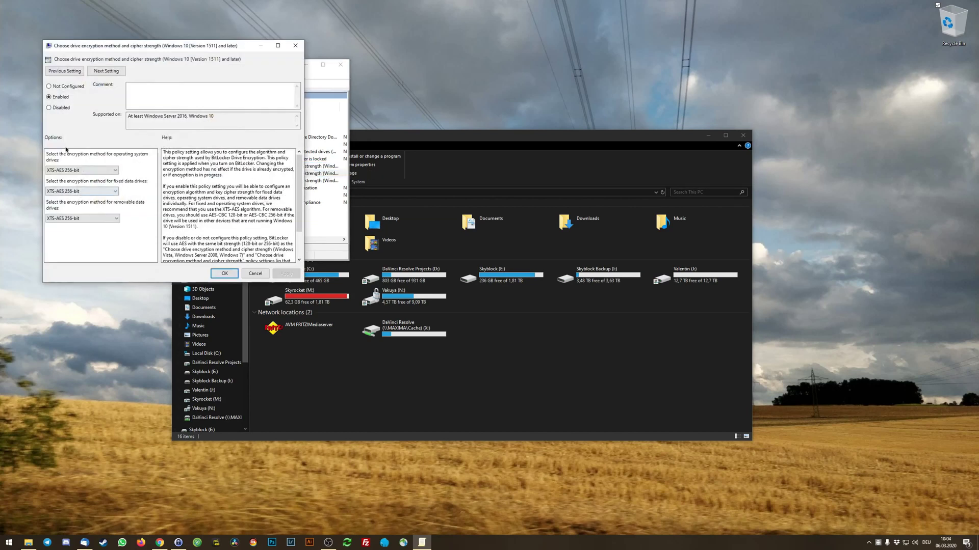
{"action": "left_click", "coordinate": [82, 170]}
{"action": "left_click", "coordinate": [76, 198]}
{"action": "left_click", "coordinate": [224, 274]}
{"action": "double_click", "coordinate": [285, 181]}
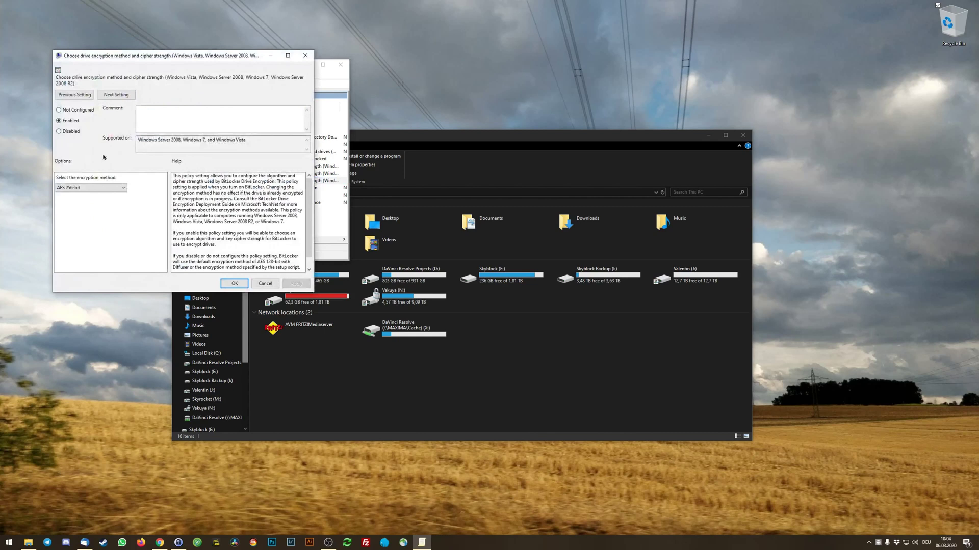
{"action": "left_click", "coordinate": [229, 284]}
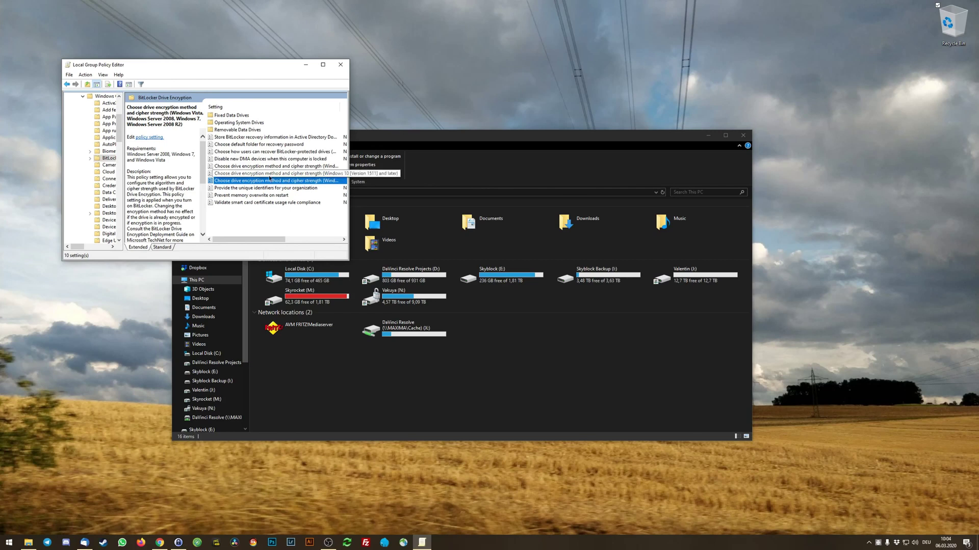
{"action": "left_click", "coordinate": [341, 65]}
Turn on BitLocker for drive J: with a password, entered and confirmed, and continue to recovery-key backup.
{"action": "left_click_drag", "start_coordinate": [408, 135], "coordinate": [401, 119]}
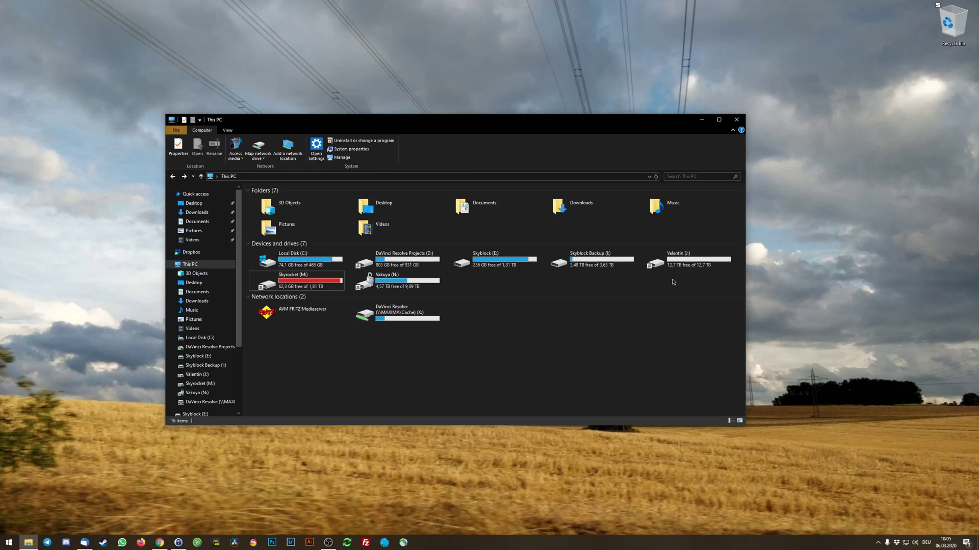
{"action": "right_click", "coordinate": [654, 260]}
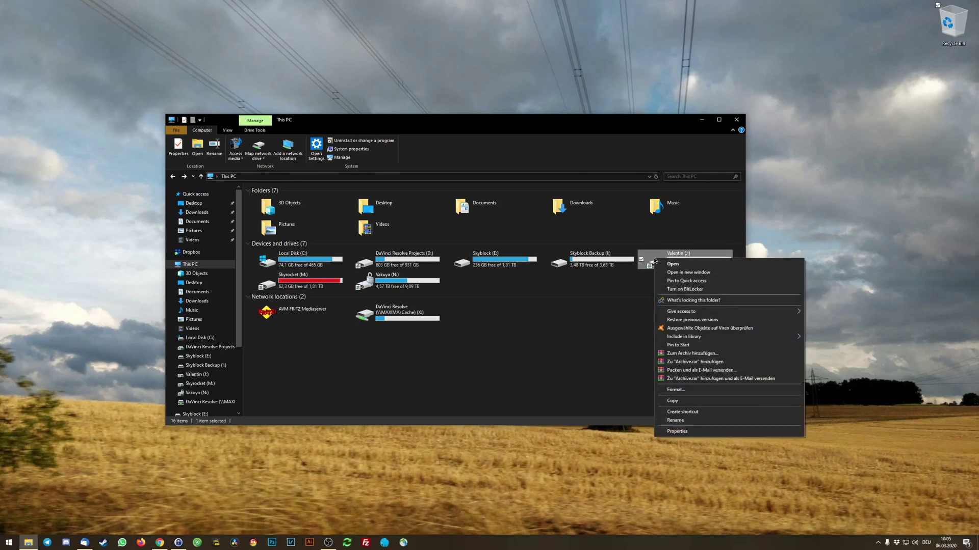
{"action": "left_click", "coordinate": [684, 289]}
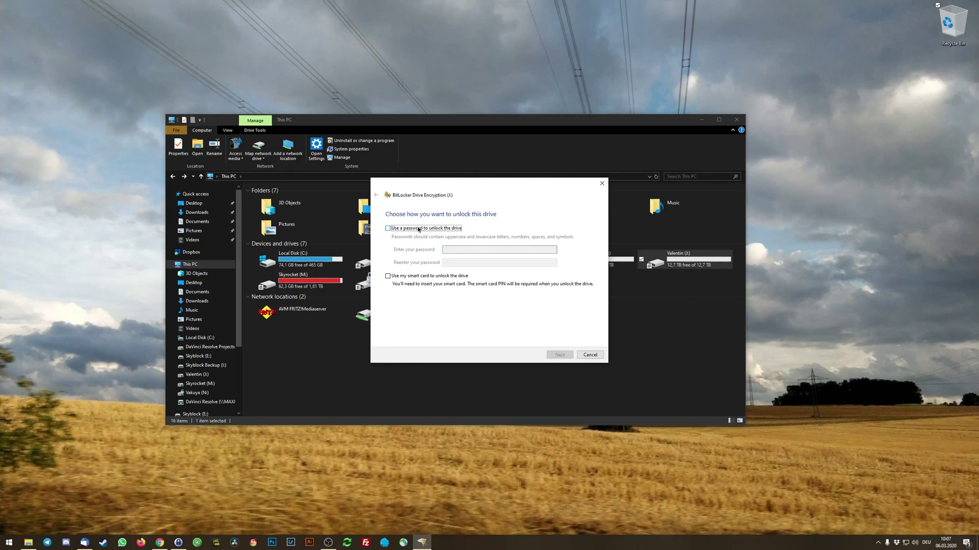
{"action": "left_click", "coordinate": [419, 229]}
{"action": "left_click", "coordinate": [462, 250]}
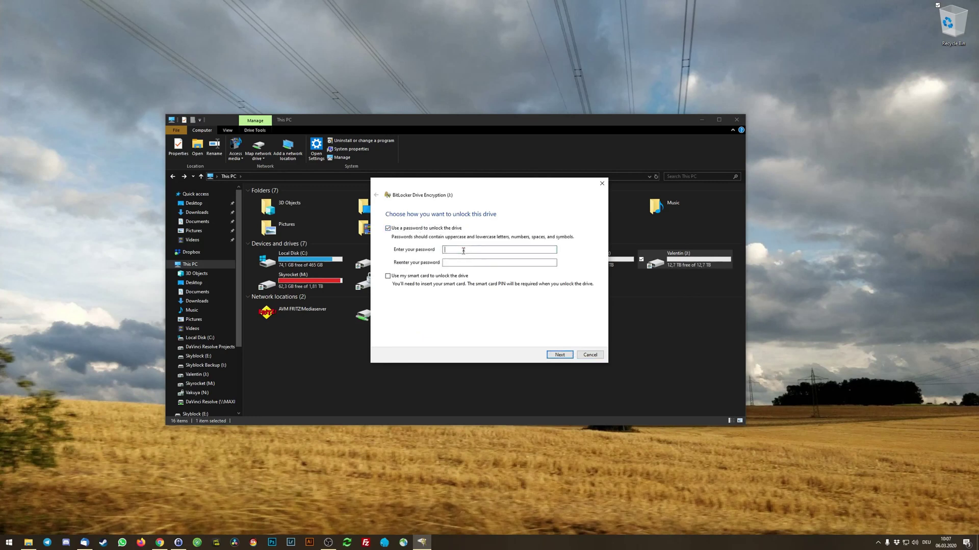
{"action": "type", "text": "12345678"}
{"action": "left_click", "coordinate": [468, 263]}
{"action": "type", "text": "12"}
{"action": "left_click", "coordinate": [565, 357]}
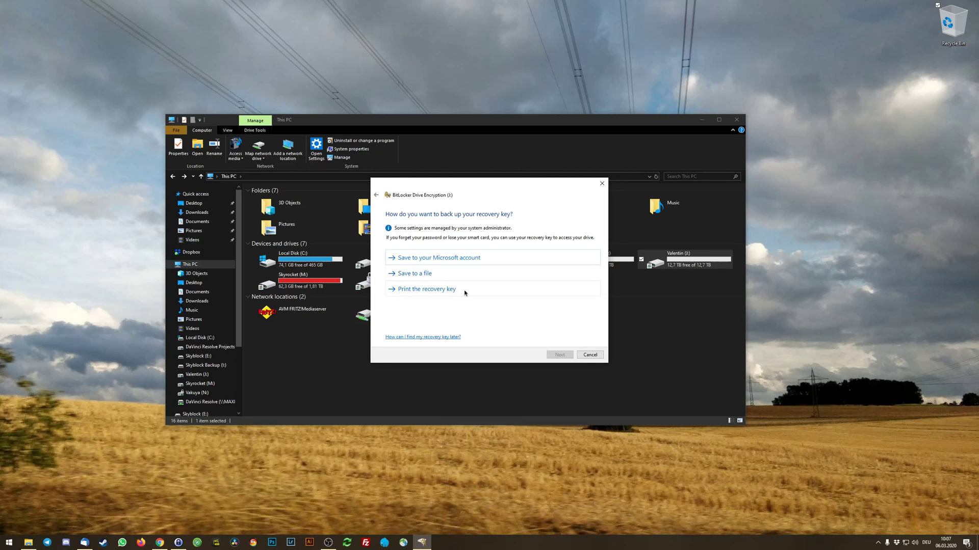
Save the BitLocker recovery key as a file on the Desktop and continue.
{"action": "left_click", "coordinate": [465, 272]}
{"action": "left_click", "coordinate": [406, 248]}
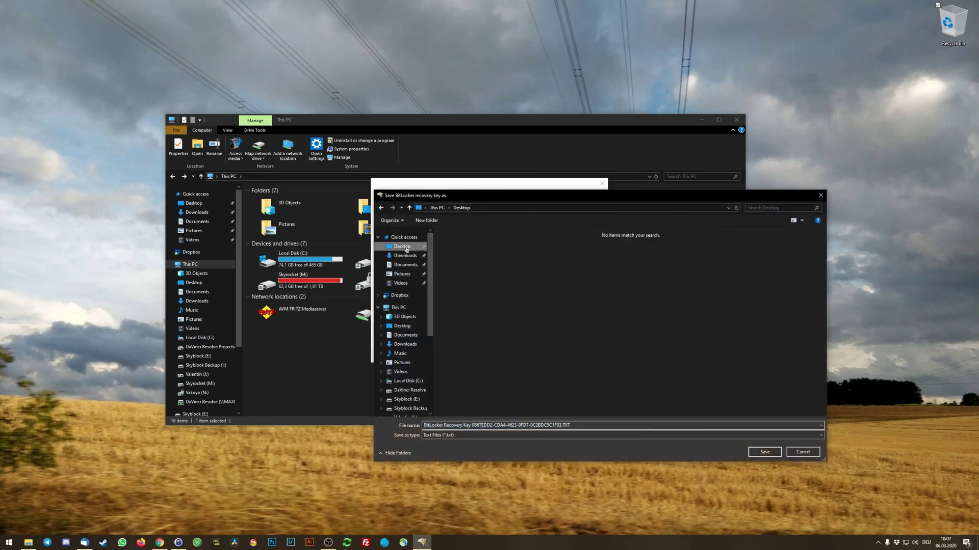
{"action": "left_click", "coordinate": [765, 452]}
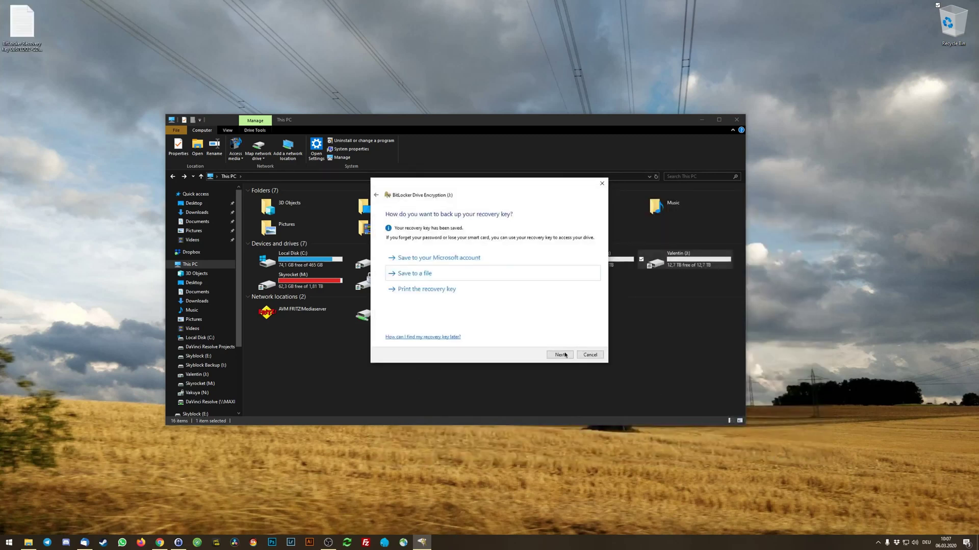
{"action": "left_click", "coordinate": [559, 355]}
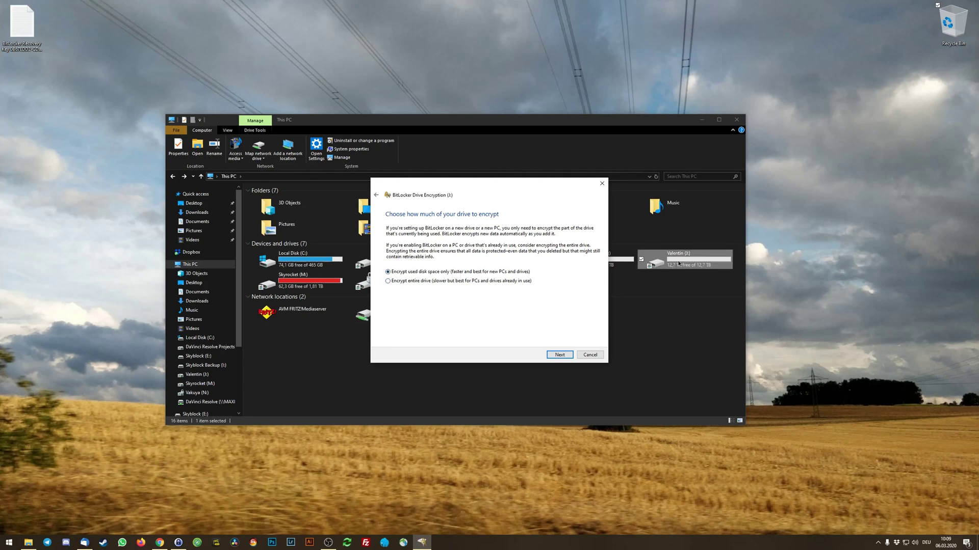
Encrypt only the used disk space of drive J: and dismiss the completion message.
{"action": "left_click", "coordinate": [569, 356]}
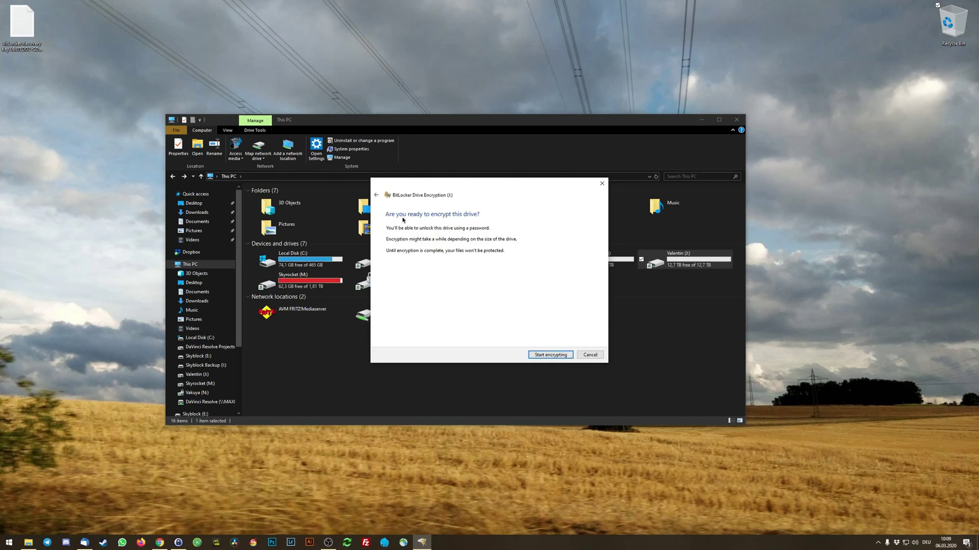
{"action": "left_click", "coordinate": [570, 355]}
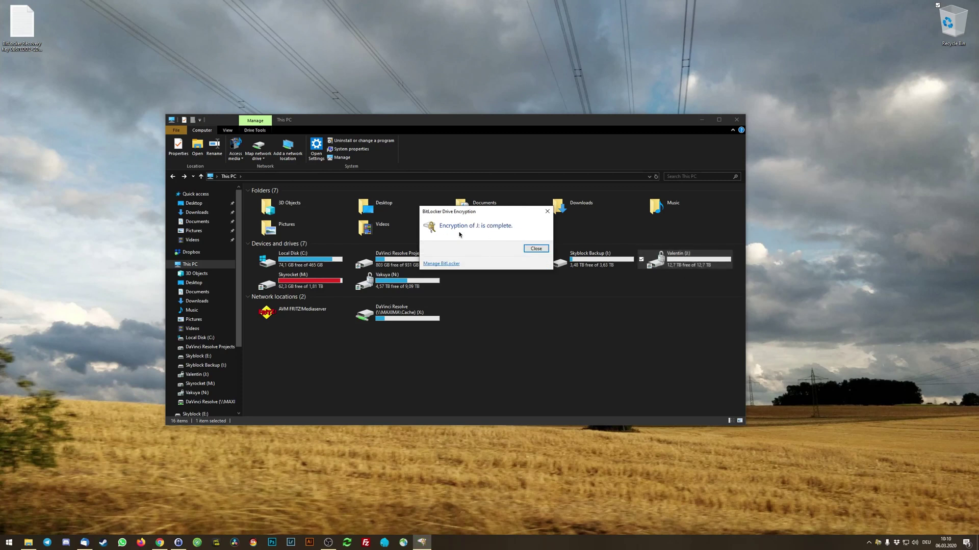
{"action": "left_click", "coordinate": [535, 248]}
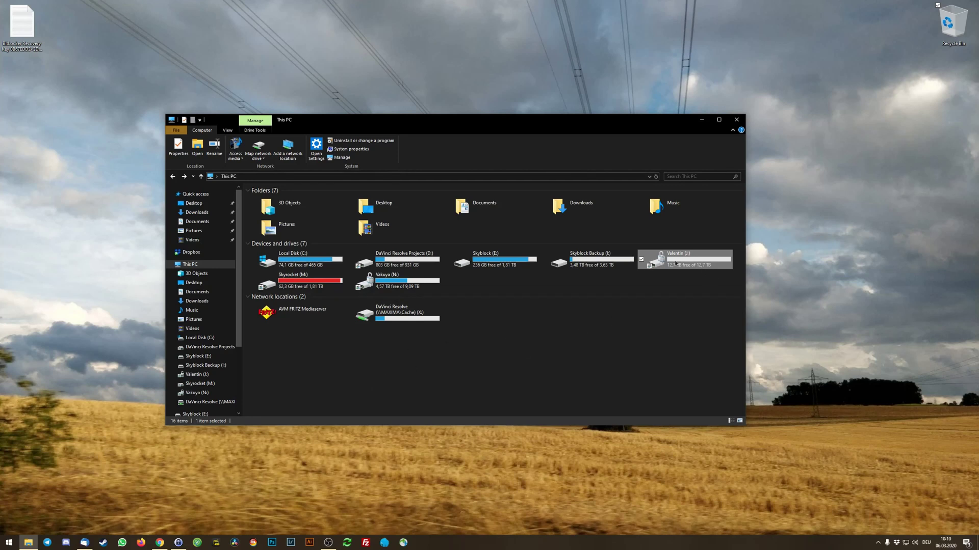
Run manage-bde -status in an administrator Command Prompt to check drive J:'s XTS-AES 256 encryption.
{"action": "key", "text": "super"}
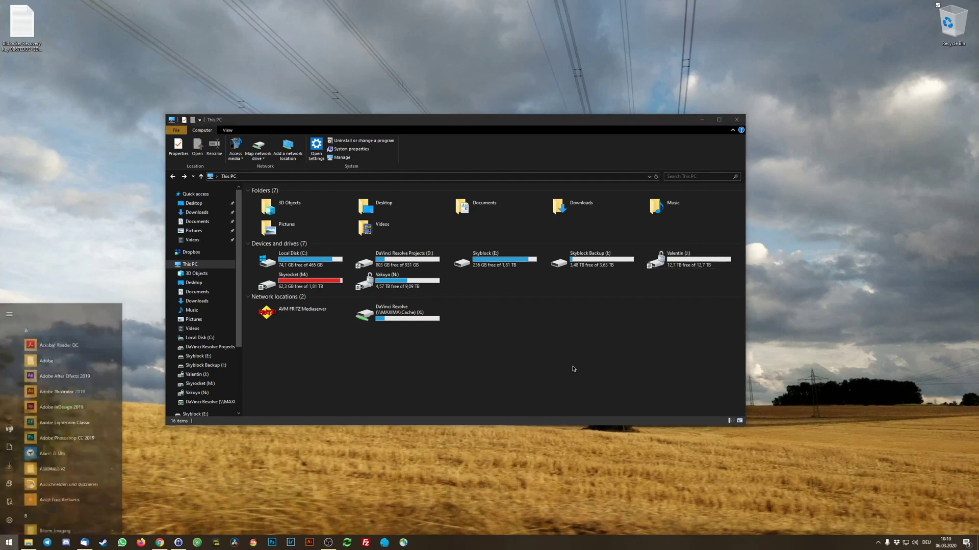
{"action": "type", "text": "cmd"}
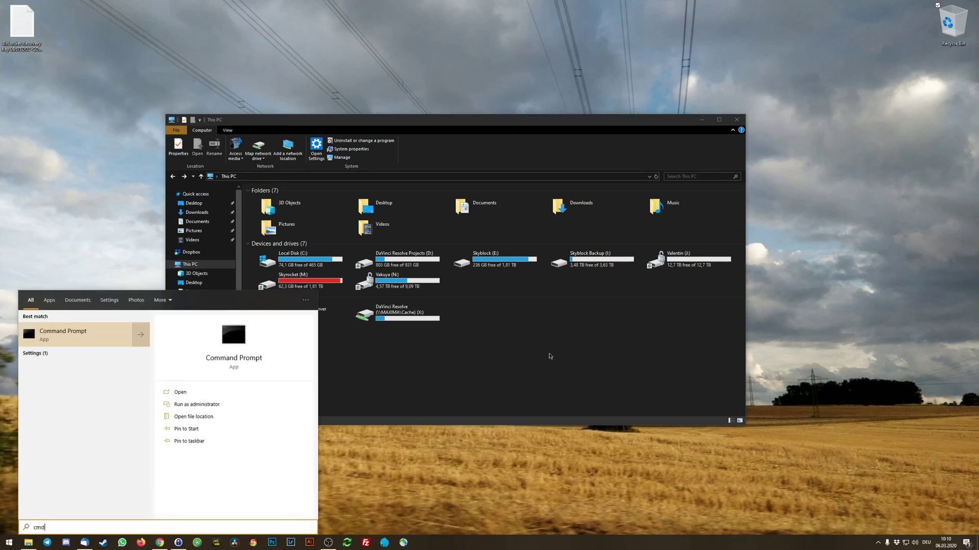
{"action": "right_click", "coordinate": [83, 335]}
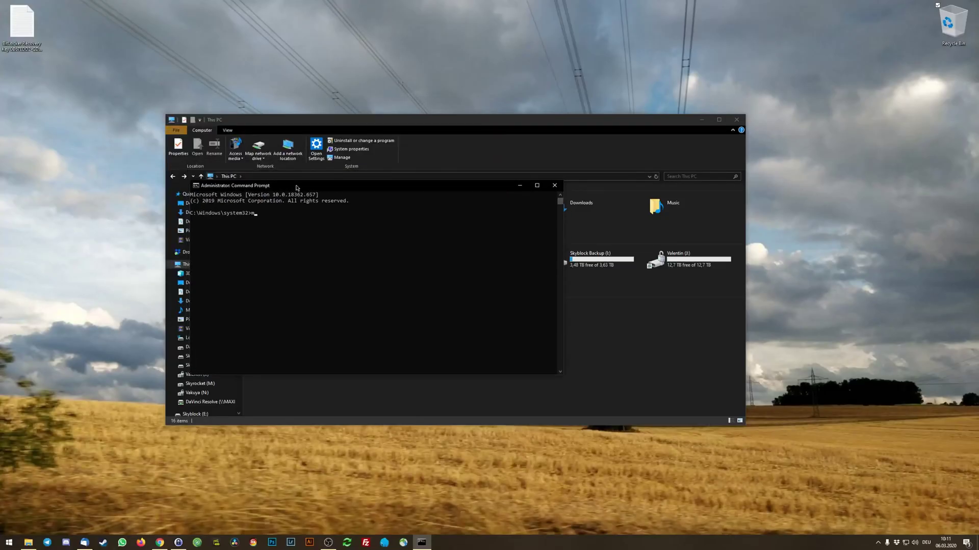
{"action": "type", "text": "-bde -status"}
{"action": "key", "text": "Return"}
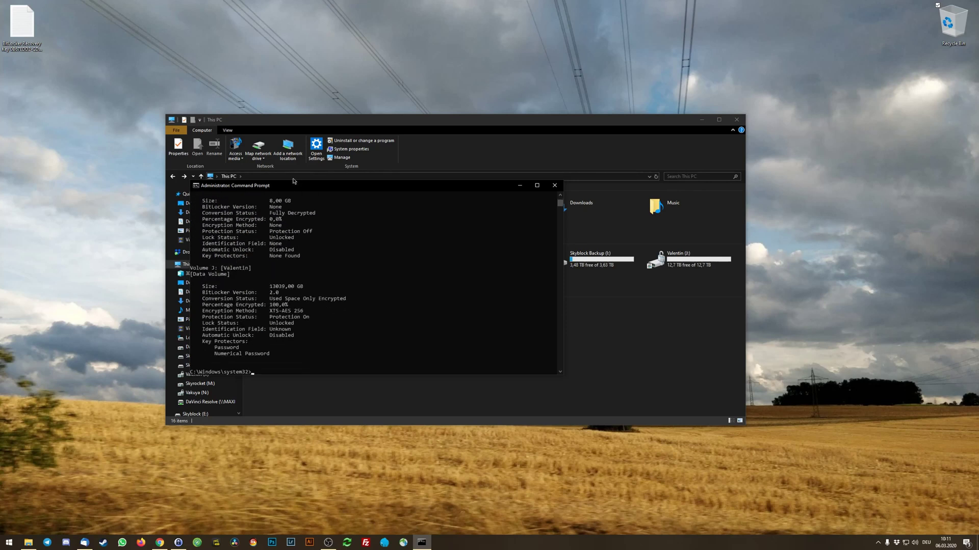
{"action": "left_click_drag", "start_coordinate": [298, 185], "coordinate": [309, 201]}
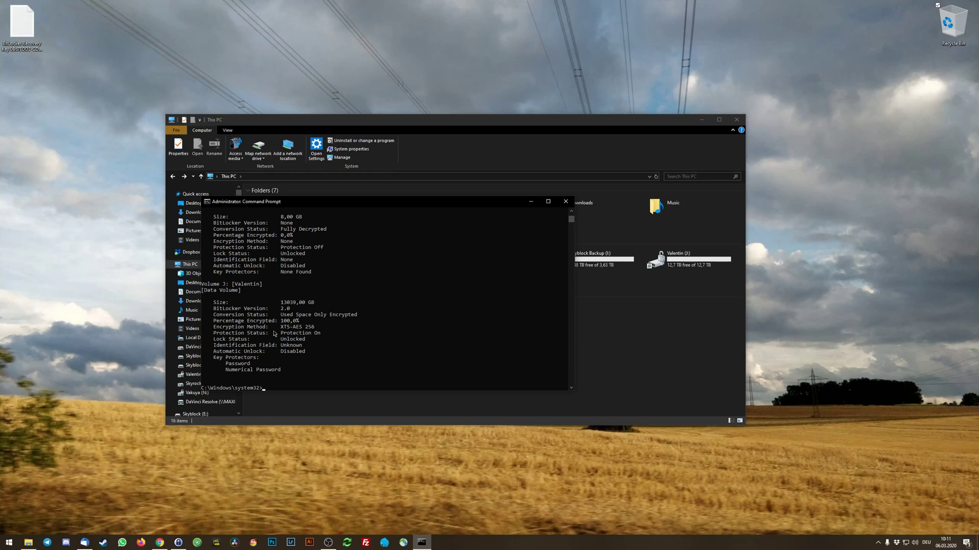
{"action": "scroll", "coordinate": [320, 331], "scroll_direction": "up", "scroll_amount": 10}
{"action": "left_click_drag", "start_coordinate": [306, 201], "coordinate": [348, 49]}
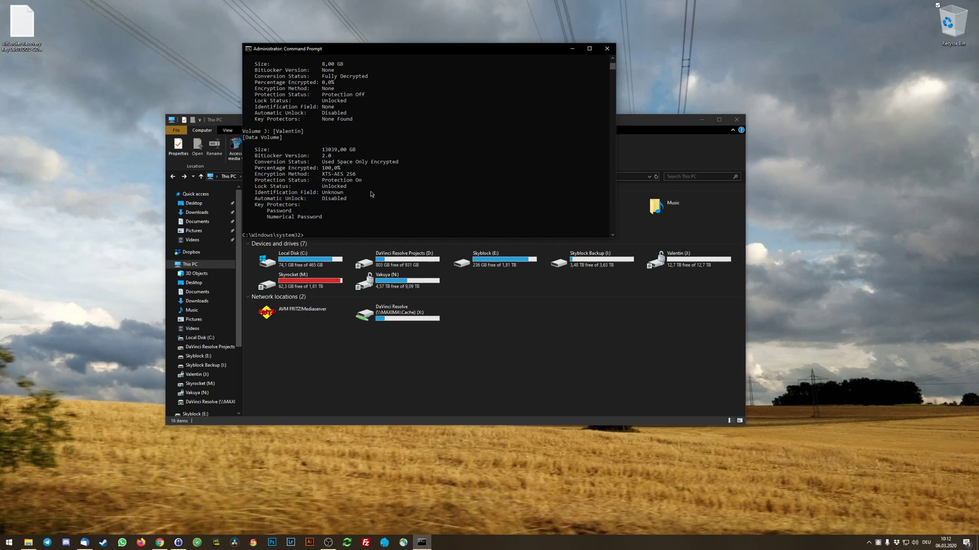
Close the Command Prompt and select the Skyblock (E:) drive in This PC.
{"action": "left_click", "coordinate": [606, 49]}
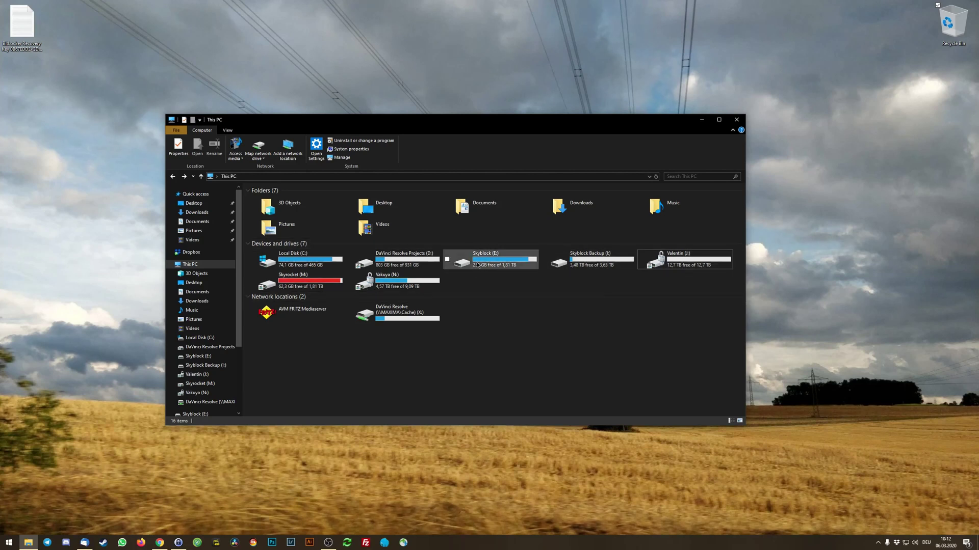
{"action": "left_click", "coordinate": [471, 265]}
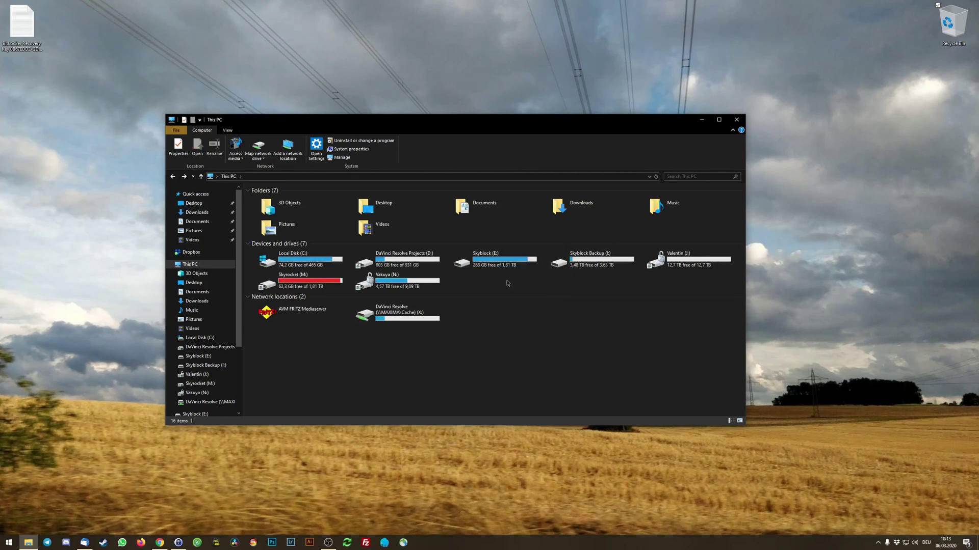
Copy the Business folder from the Skyblock (E:) drive.
{"action": "double_click", "coordinate": [490, 262]}
{"action": "right_click", "coordinate": [268, 210]}
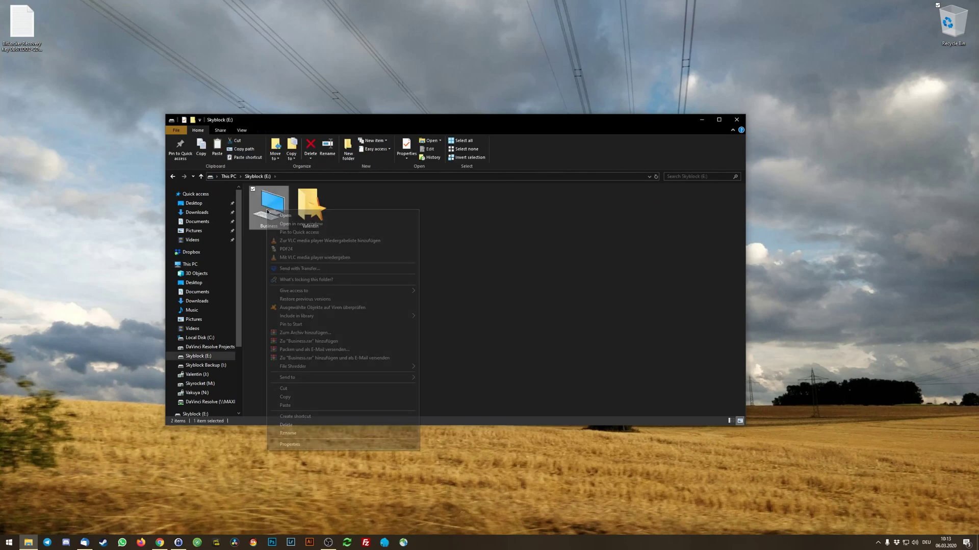
{"action": "left_click", "coordinate": [285, 398]}
{"action": "left_click", "coordinate": [372, 302]}
{"action": "key", "text": "alt+Left"}
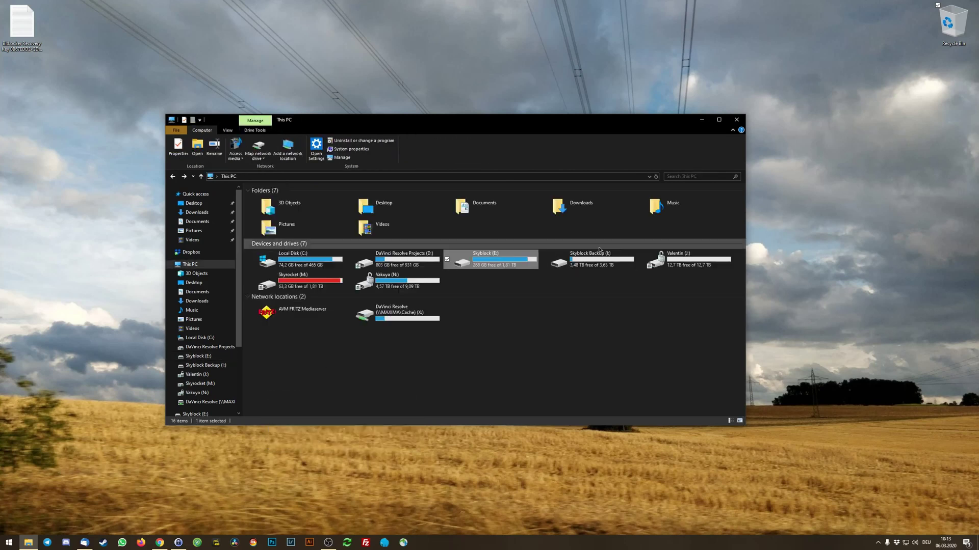
Open the Skyblock Backup (I:) drive and launch FreeFileSync.
{"action": "double_click", "coordinate": [560, 257]}
{"action": "right_click", "coordinate": [358, 253]}
{"action": "left_click", "coordinate": [388, 311]}
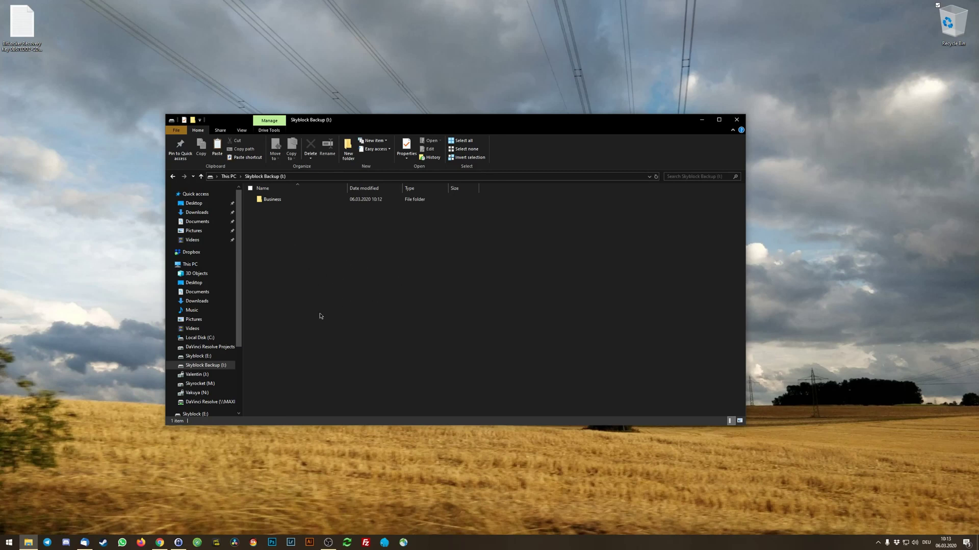
{"action": "left_click", "coordinate": [347, 543]}
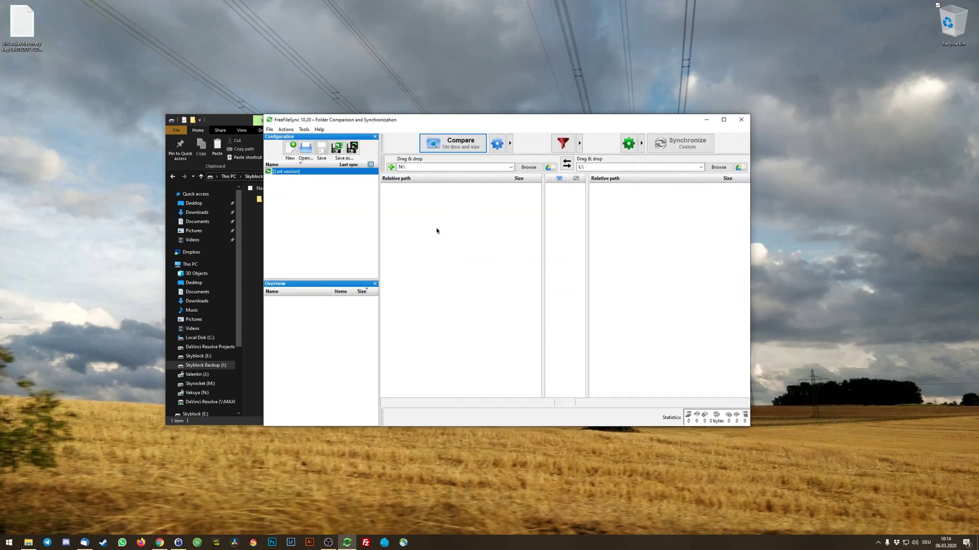
Set the left folder to Business on Skyblock (E:).
{"action": "left_click", "coordinate": [529, 167]}
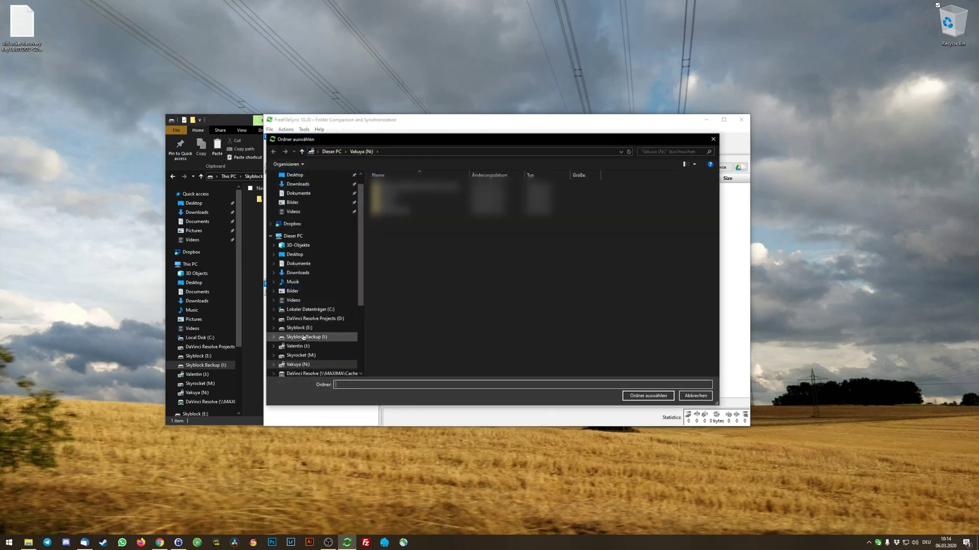
{"action": "left_click", "coordinate": [301, 328]}
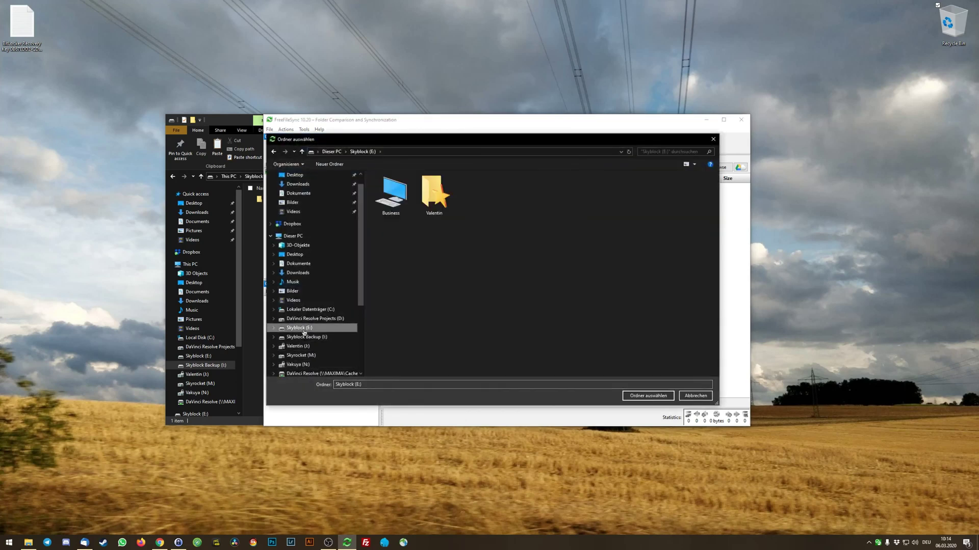
{"action": "left_click", "coordinate": [397, 202]}
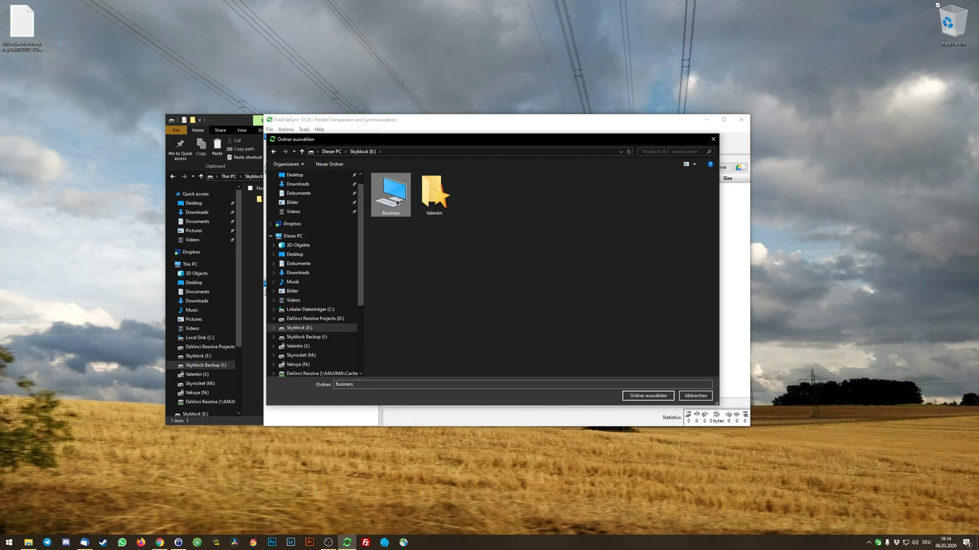
{"action": "left_click", "coordinate": [656, 399]}
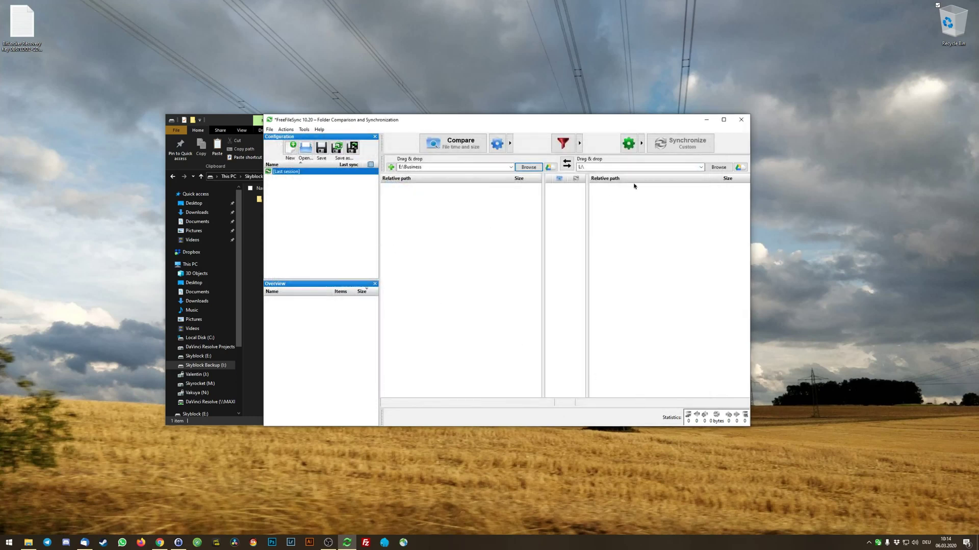
Set the right folder to Business on Skyblock Backup (I:).
{"action": "left_click", "coordinate": [719, 168]}
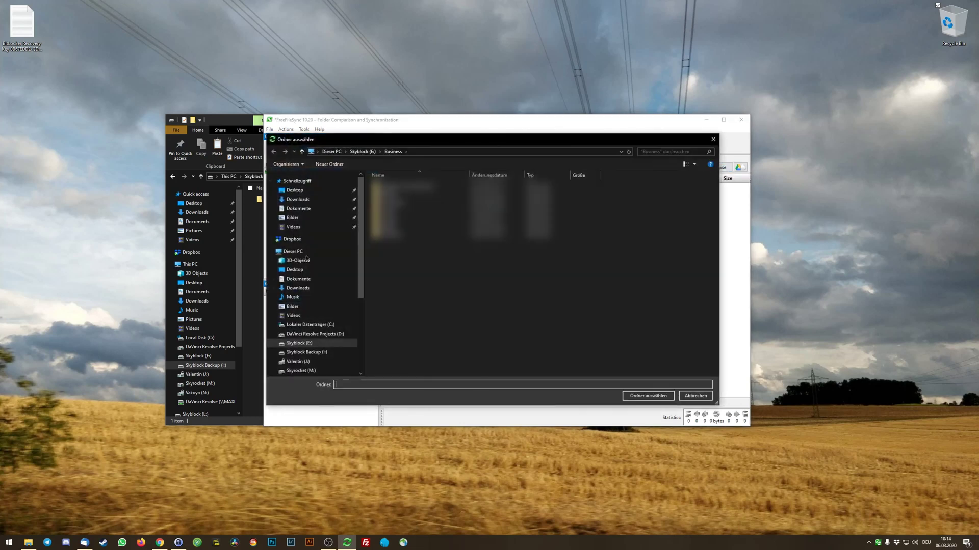
{"action": "left_click", "coordinate": [307, 354]}
{"action": "left_click", "coordinate": [388, 186]}
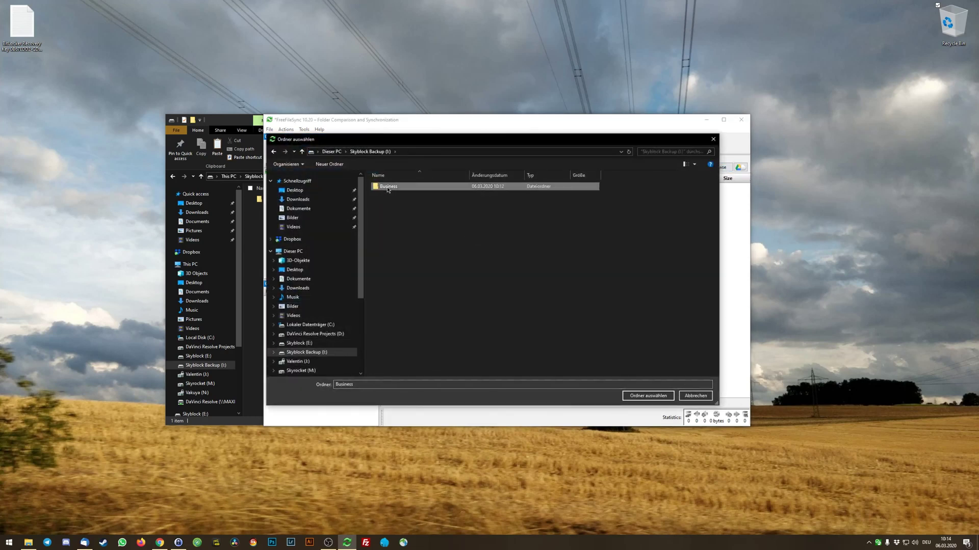
{"action": "left_click", "coordinate": [654, 399]}
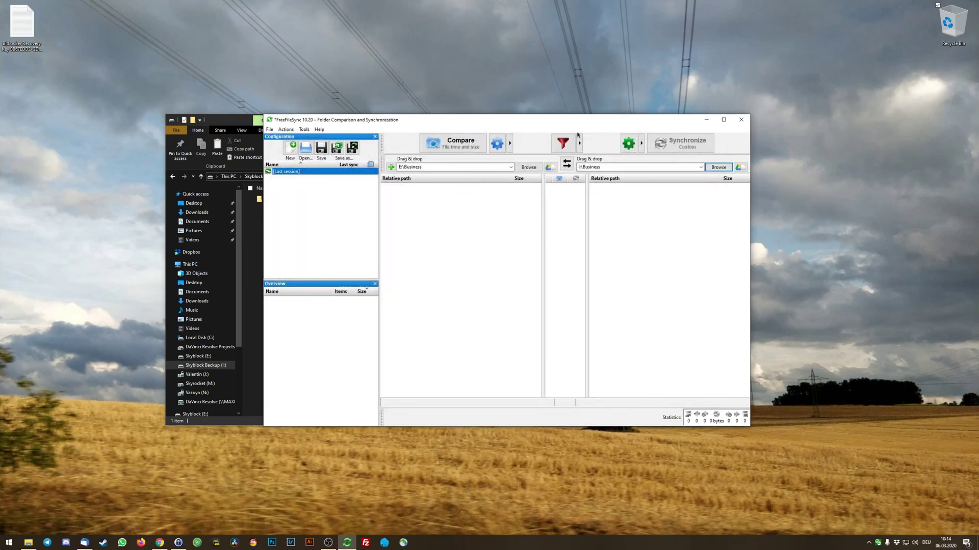
Compare E:\Business with I:\Business, finding 63,650 identical items and 544 MB to sync.
{"action": "left_click", "coordinate": [465, 147]}
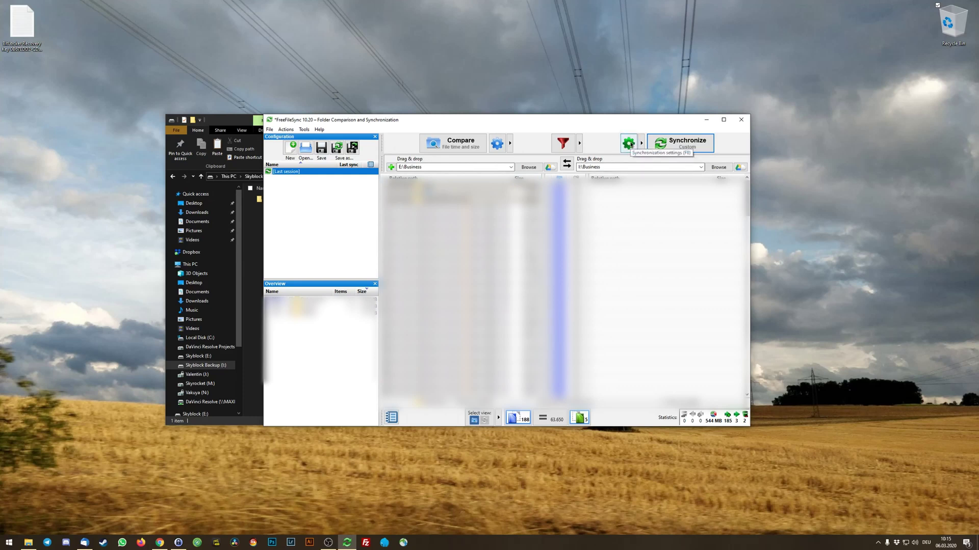
Preview Two way, Mirror and Update, then keep Custom with right-only deletions to the recycle bin.
{"action": "left_click", "coordinate": [629, 144]}
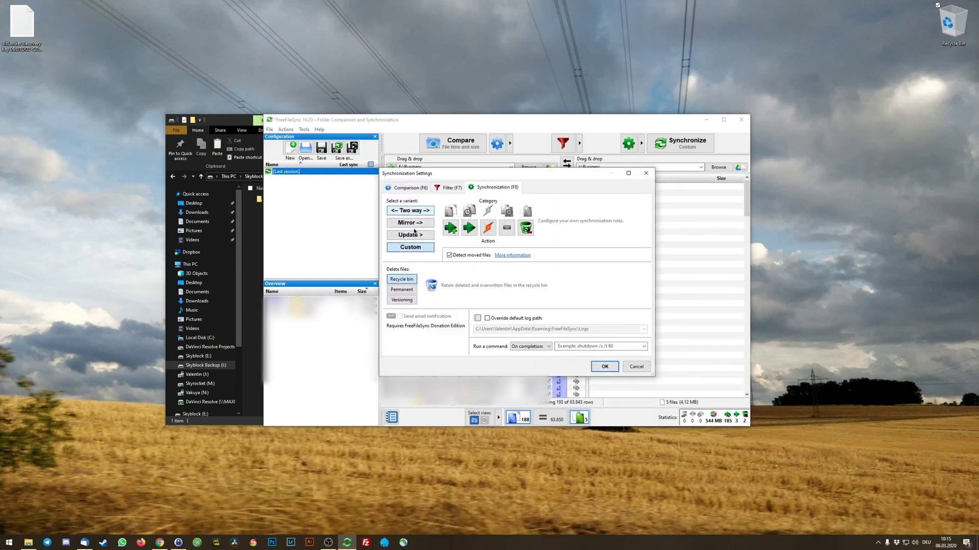
{"action": "left_click", "coordinate": [416, 213]}
{"action": "left_click", "coordinate": [417, 225]}
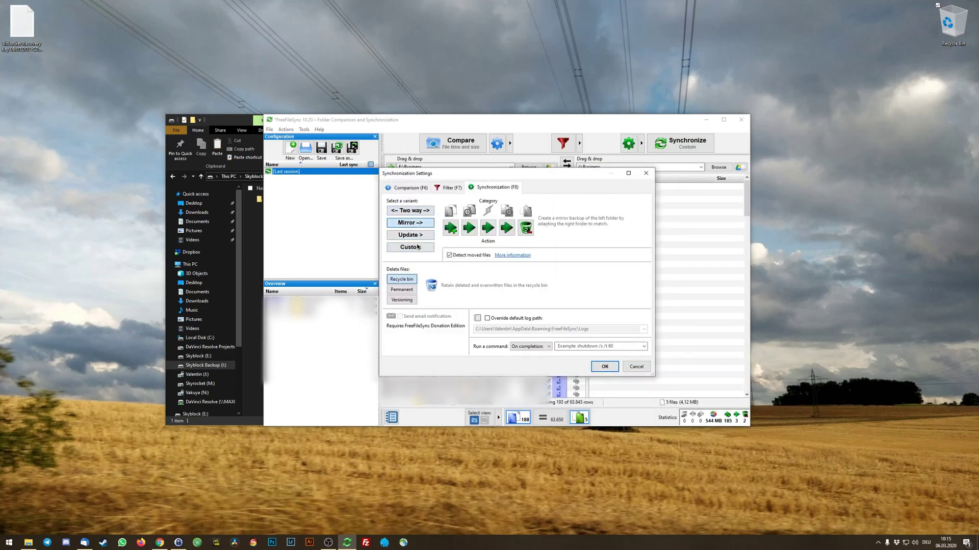
{"action": "left_click", "coordinate": [415, 235]}
{"action": "left_click", "coordinate": [418, 248]}
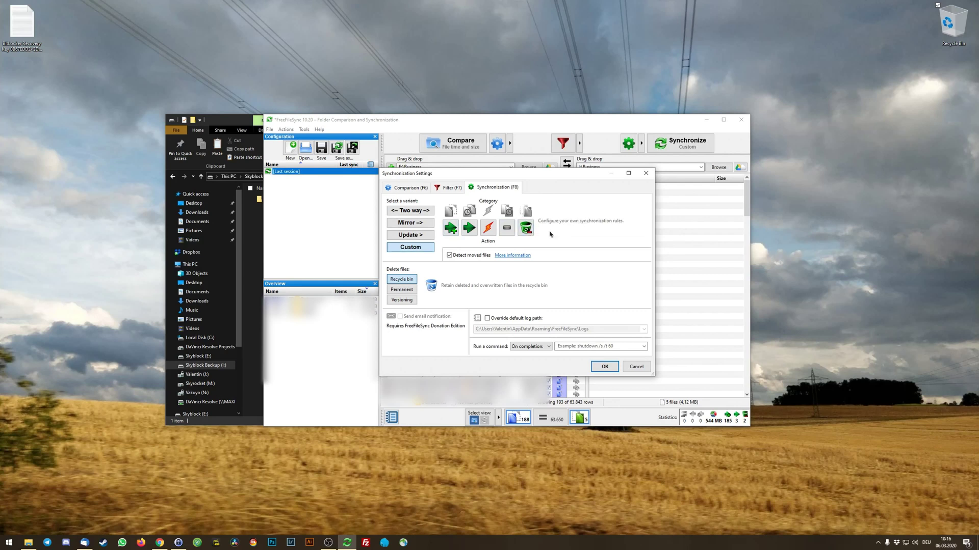
{"action": "left_click", "coordinate": [528, 230]}
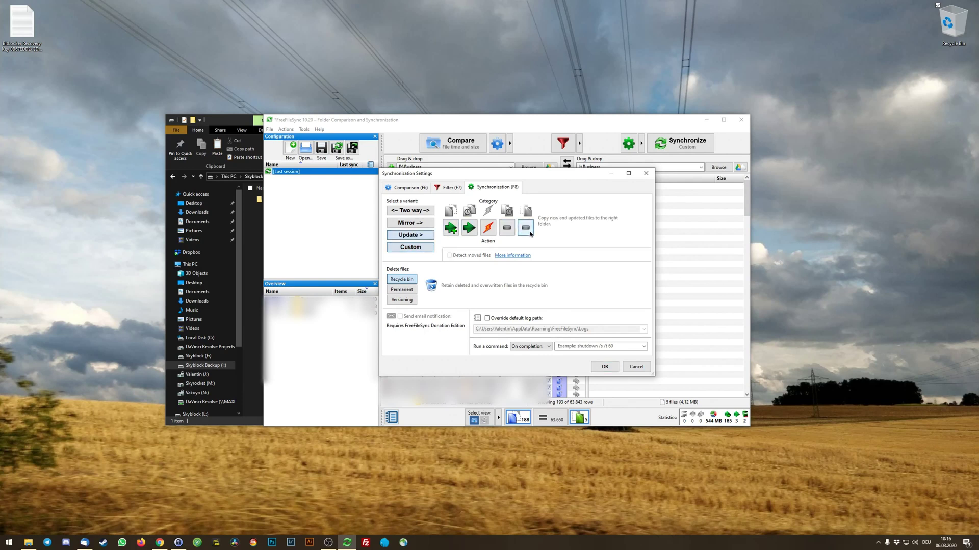
{"action": "left_click", "coordinate": [530, 233]}
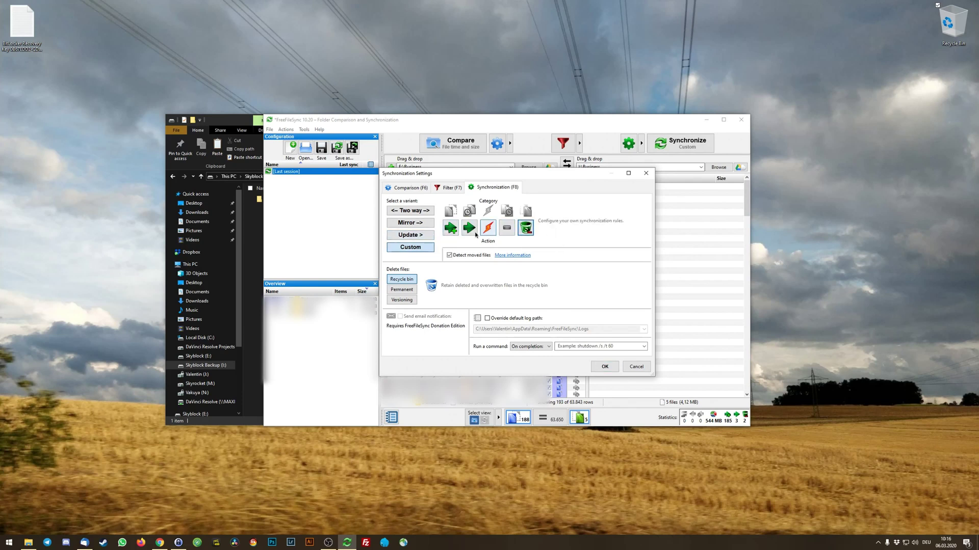
{"action": "left_click", "coordinate": [446, 192]}
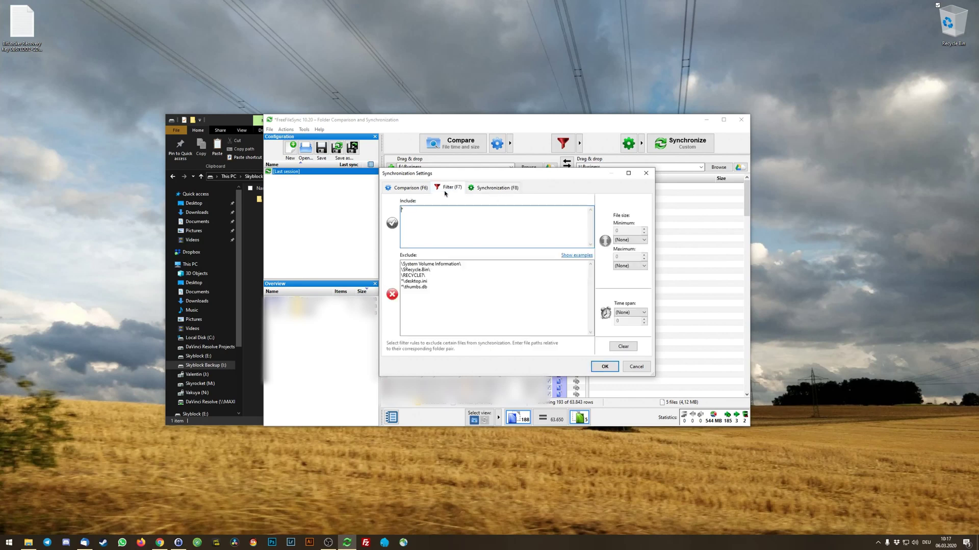
{"action": "left_click", "coordinate": [460, 284]}
{"action": "key", "text": "ctrl+a"}
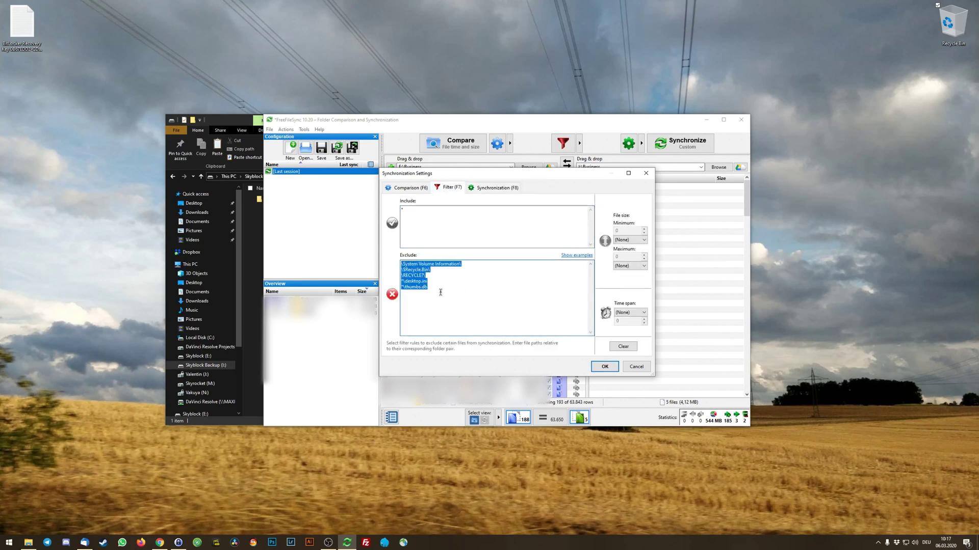
{"action": "left_click_drag", "start_coordinate": [432, 276], "coordinate": [392, 274]}
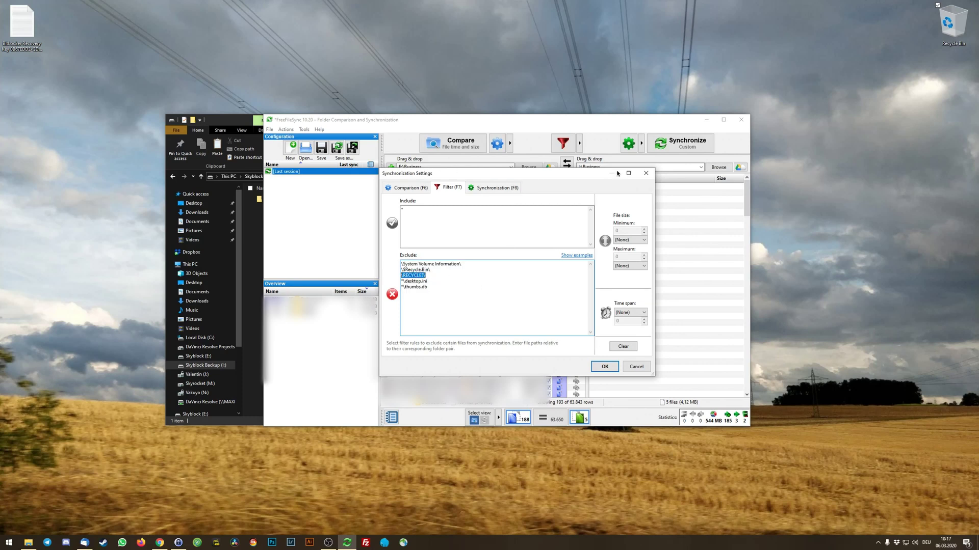
{"action": "left_click", "coordinate": [495, 188]}
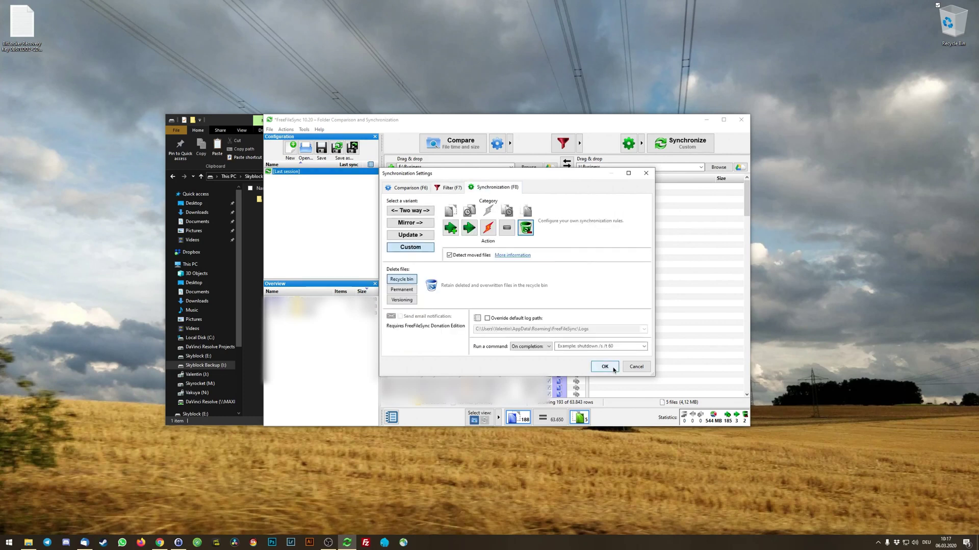
Accept the custom settings and run the Business sync, copying 190 items (544 MB) successfully.
{"action": "left_click", "coordinate": [604, 366]}
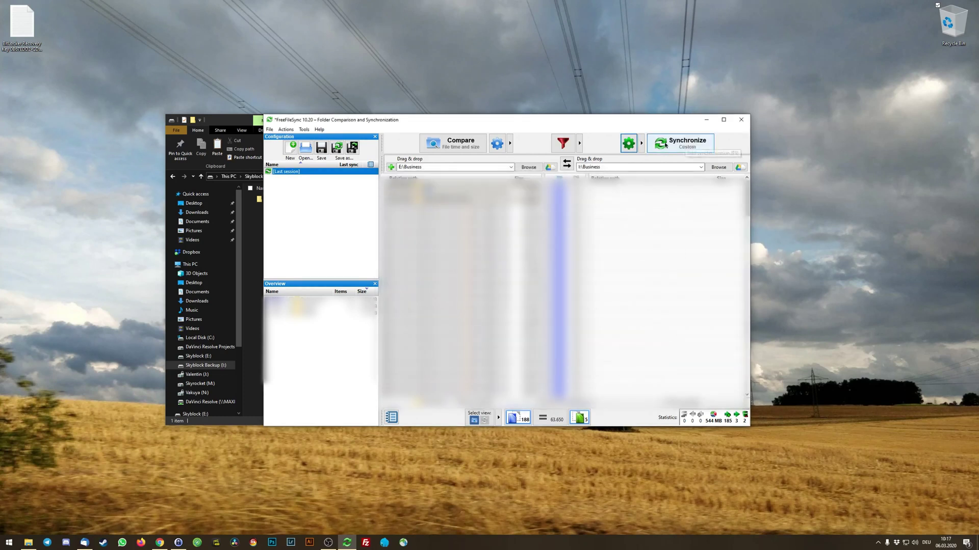
{"action": "left_click", "coordinate": [702, 147]}
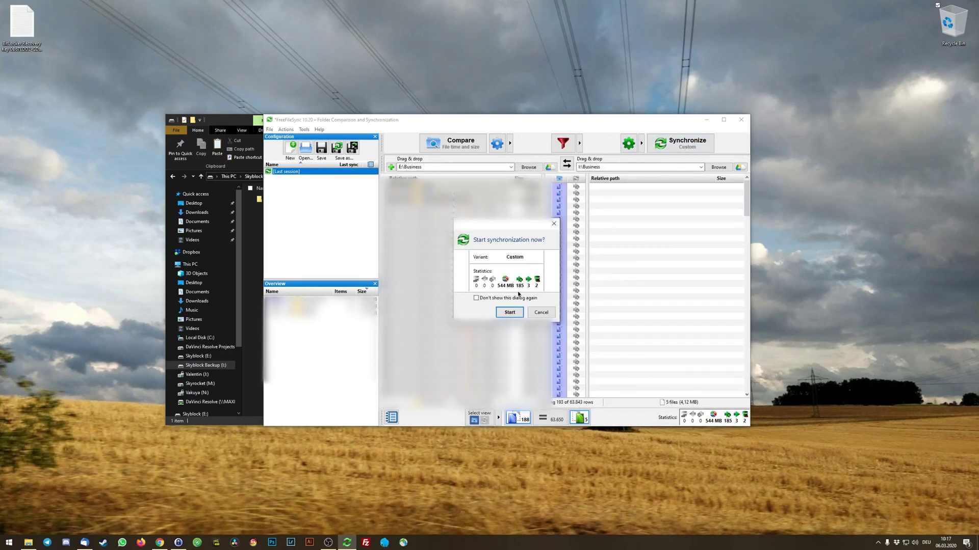
{"action": "mouse_move", "coordinate": [520, 288]}
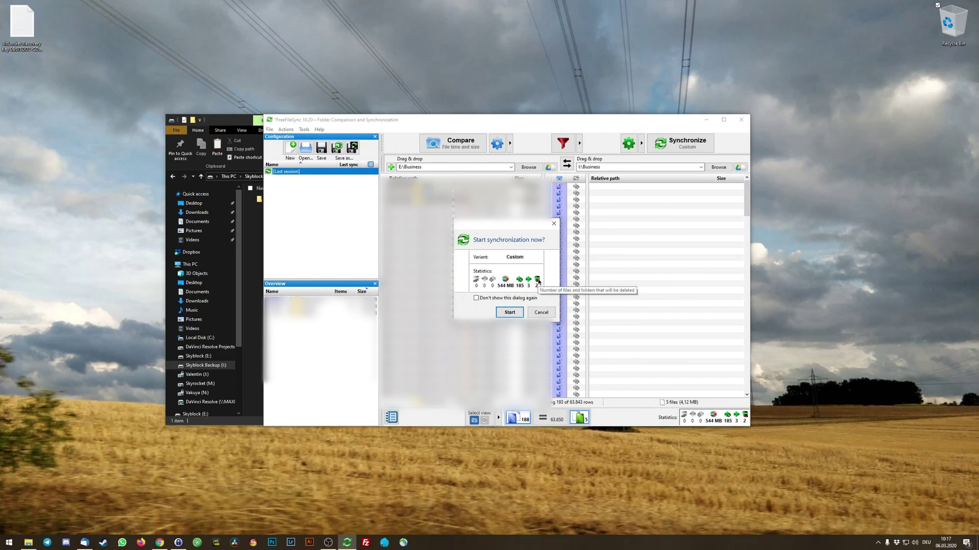
{"action": "left_click", "coordinate": [509, 312]}
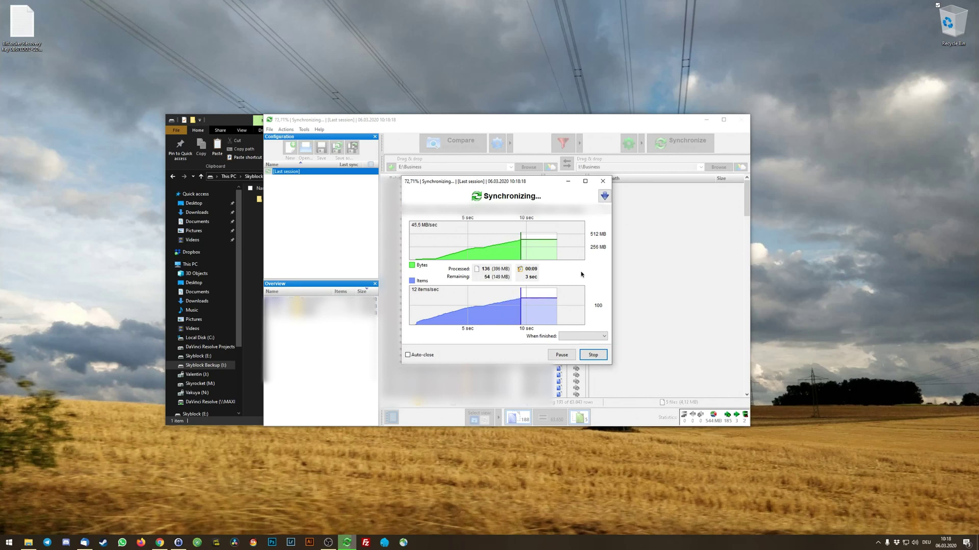
{"action": "left_click", "coordinate": [597, 339]}
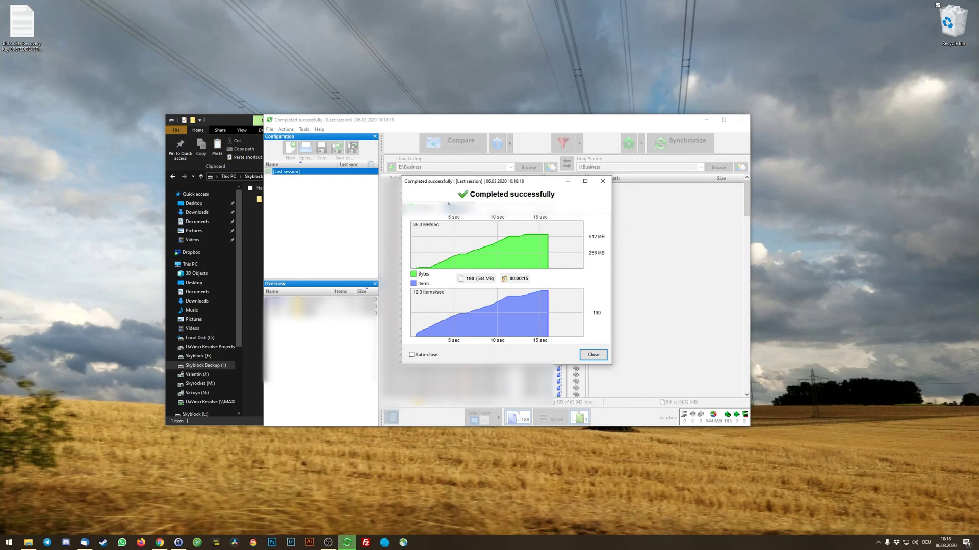
Dismiss the completed sync summary, exit FreeFileSync, and go up to This PC.
{"action": "left_click", "coordinate": [595, 357]}
{"action": "left_click", "coordinate": [741, 120]}
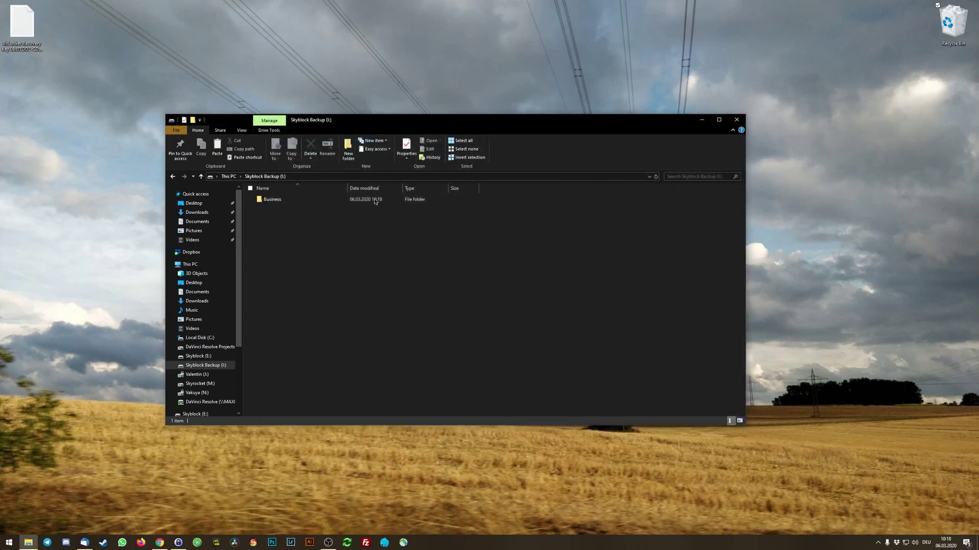
{"action": "key", "text": "alt+Up"}
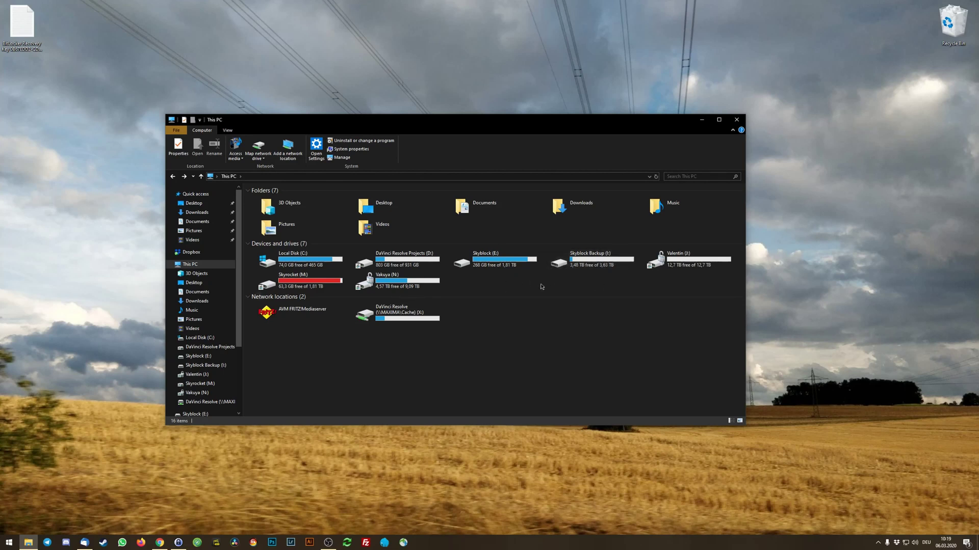
{"action": "double_click", "coordinate": [502, 261]}
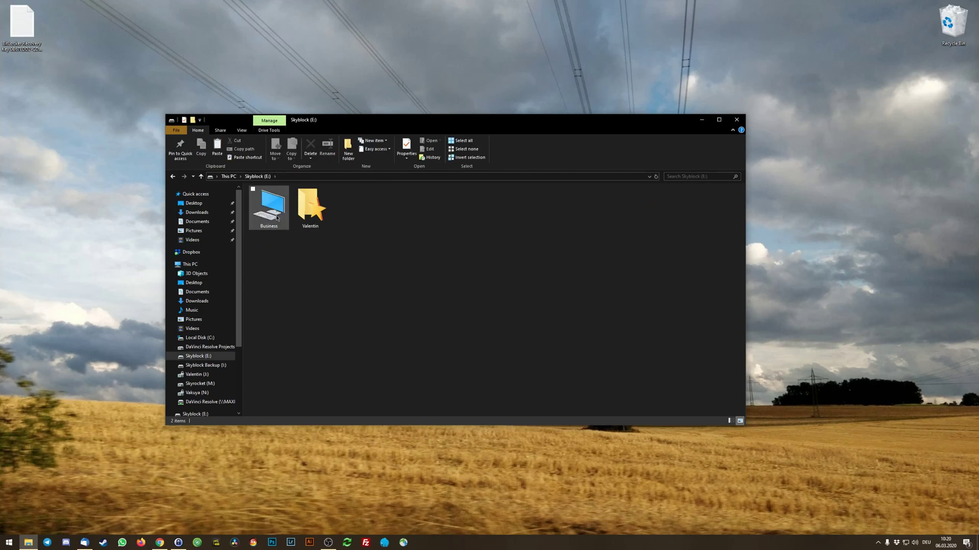
{"action": "key", "text": "alt+Left"}
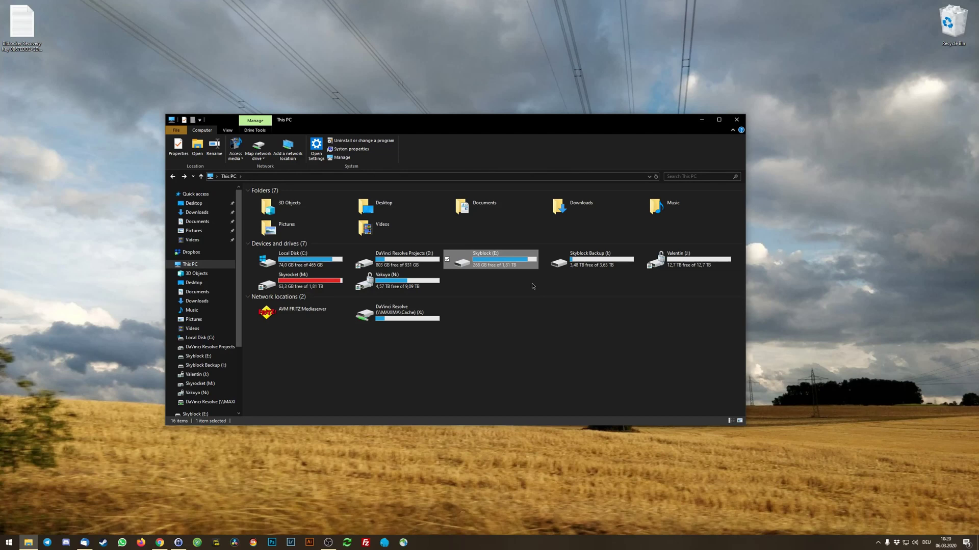
{"action": "left_click", "coordinate": [533, 286]}
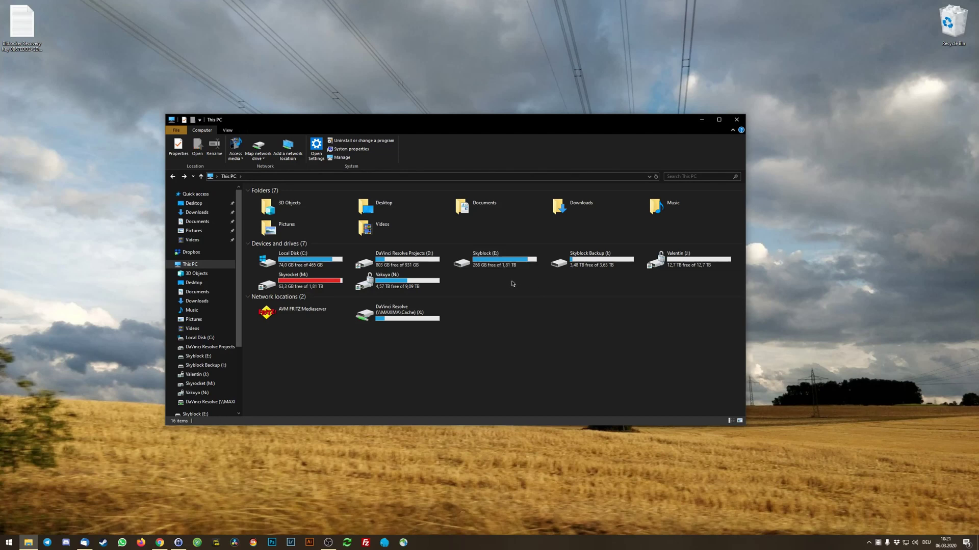